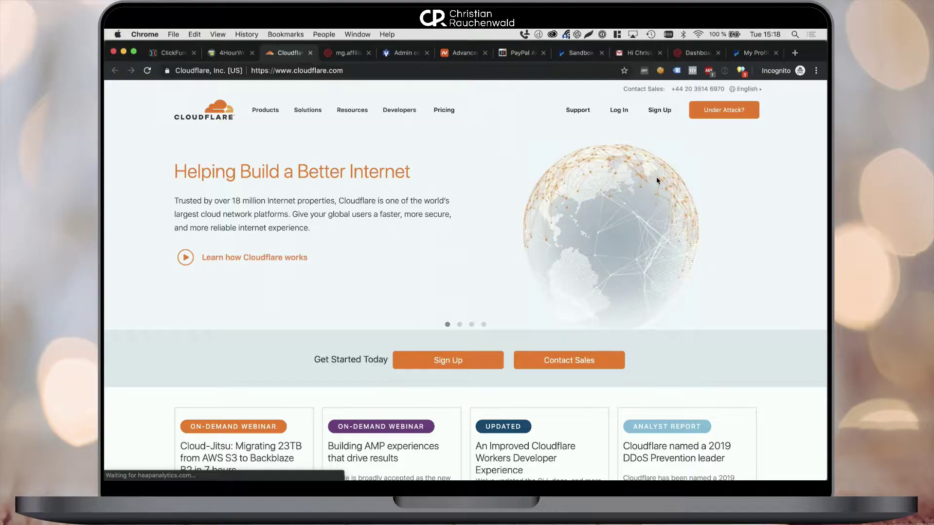
# Reach the Cloudflare login page, autofill the saved email and password, and leave Remember me checked
pyautogui.click(660, 115)
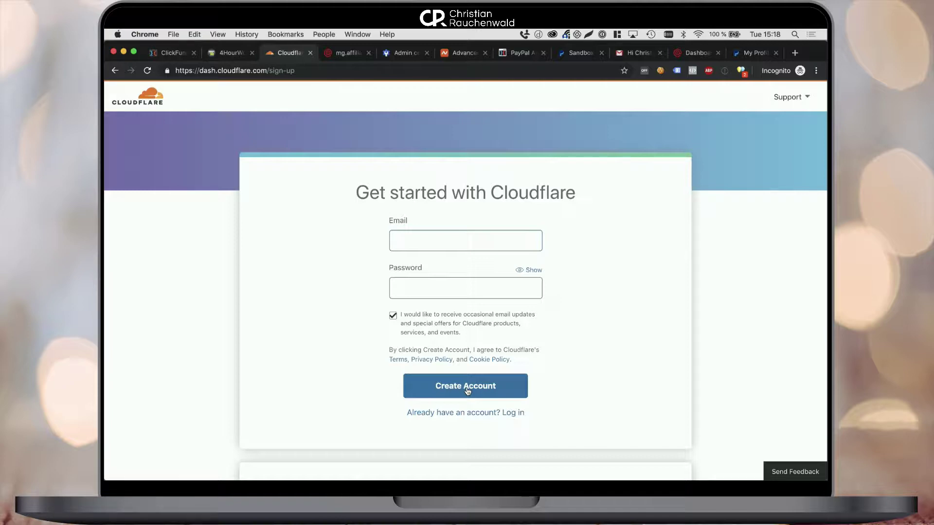
pyautogui.click(466, 413)
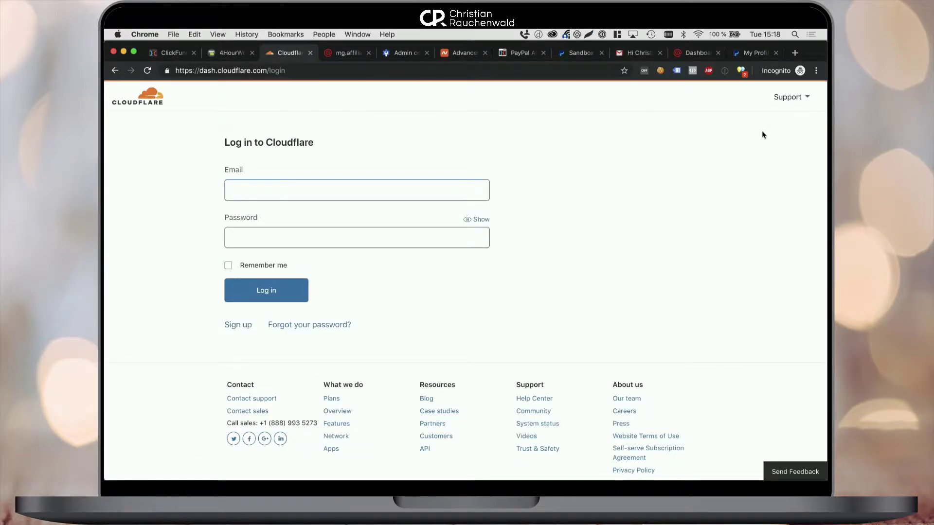
pyautogui.press('super+backslash')
pyautogui.click(228, 266)
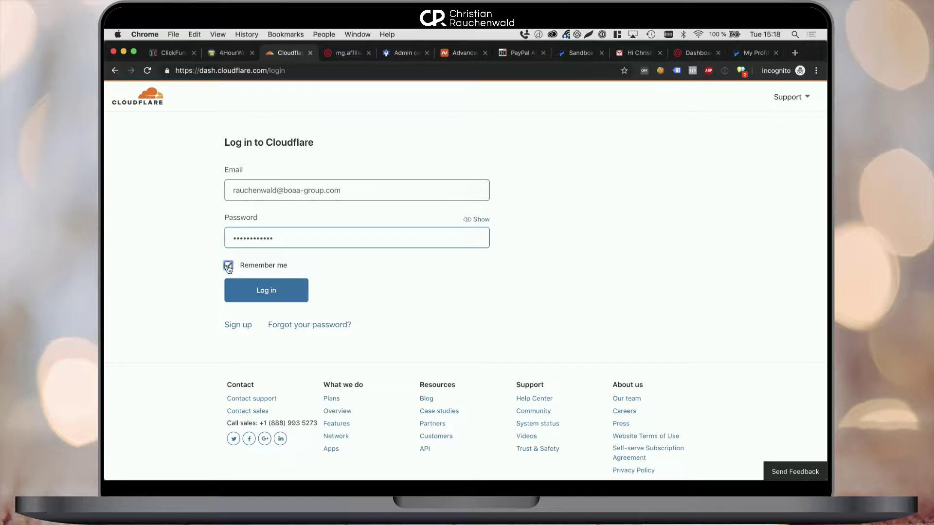
pyautogui.click(228, 266)
pyautogui.click(228, 266)
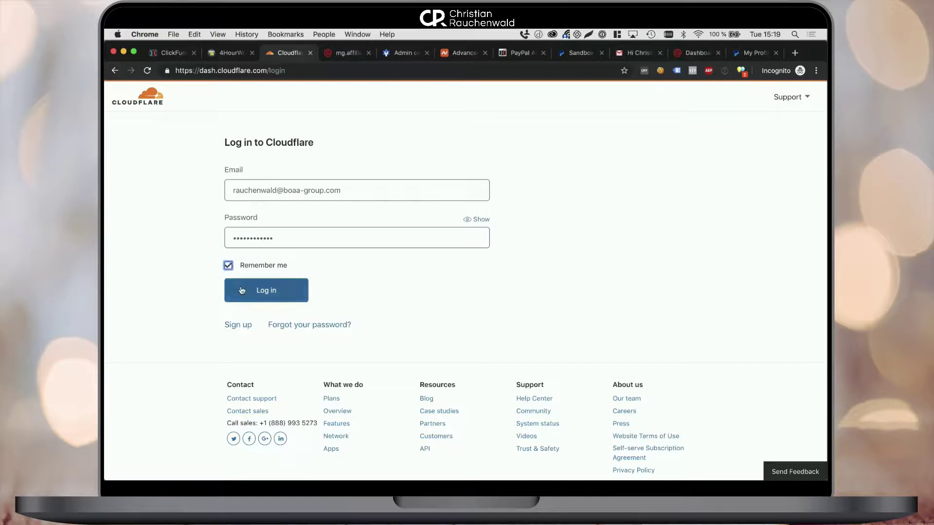
# Log in, add affiliatemarketingblueprints.com as a new site, and select the Free $0/month plan
pyautogui.click(241, 290)
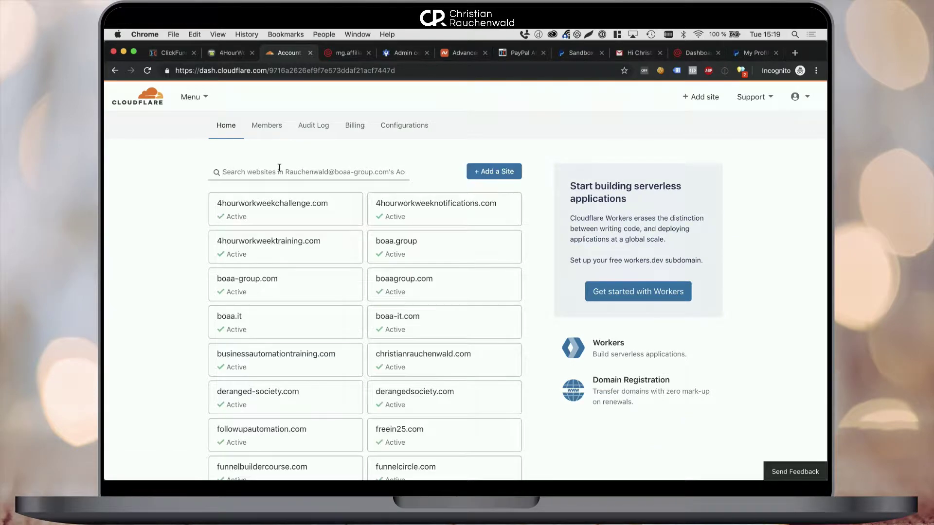
pyautogui.click(499, 175)
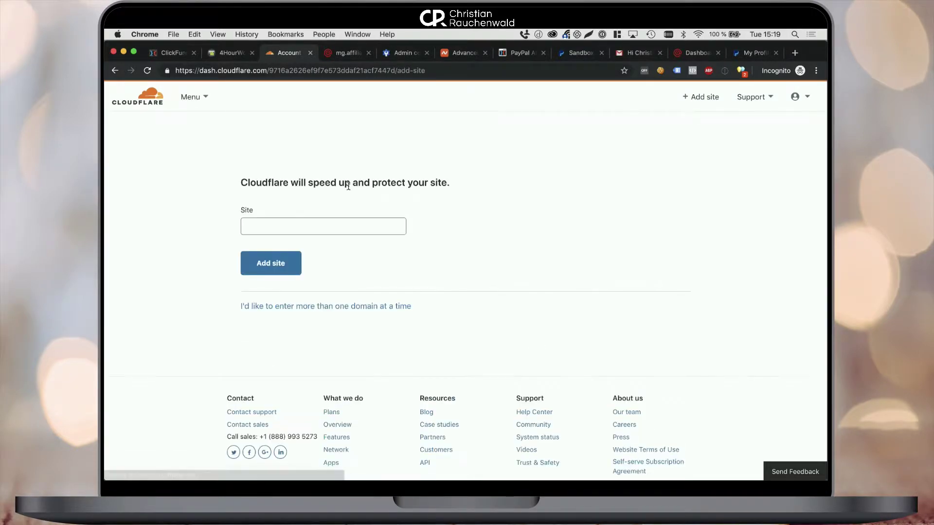
pyautogui.click(299, 225)
pyautogui.write('affil')
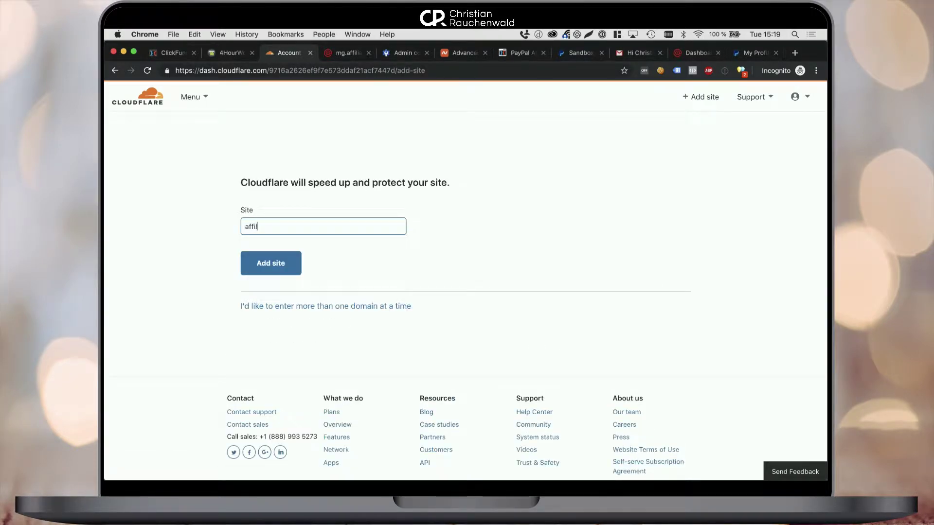
pyautogui.write('iatemarketingblueprints.com')
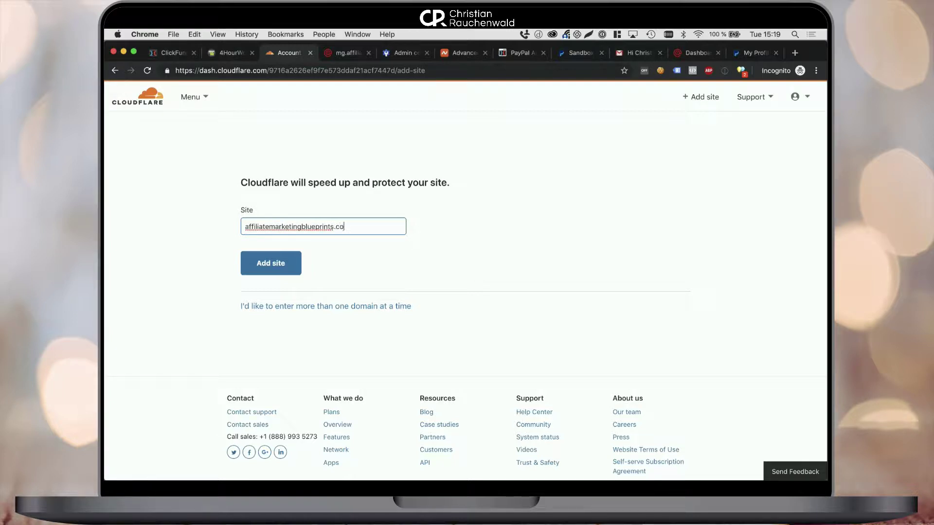
pyautogui.click(265, 267)
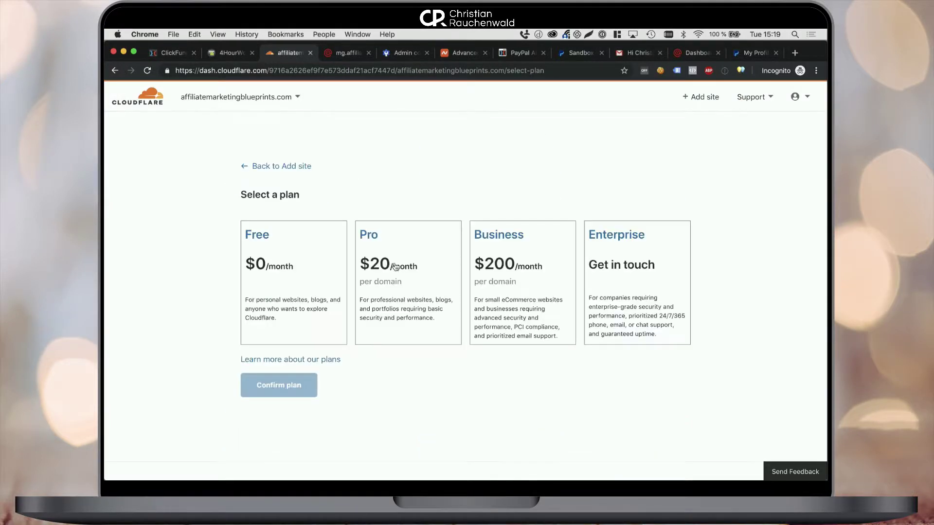
pyautogui.click(310, 293)
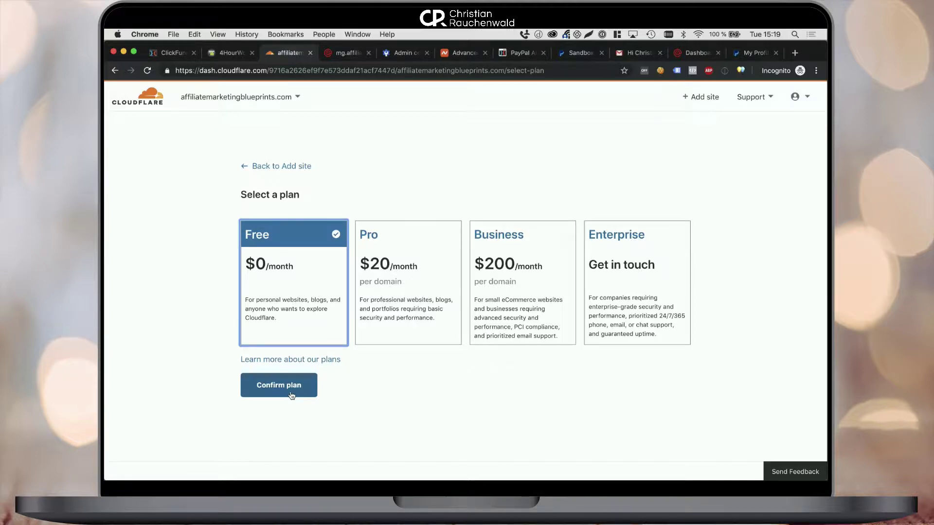
# Confirm the Free plan and accept the 14 scanned DNS records to reach the nameserver instructions
pyautogui.click(292, 395)
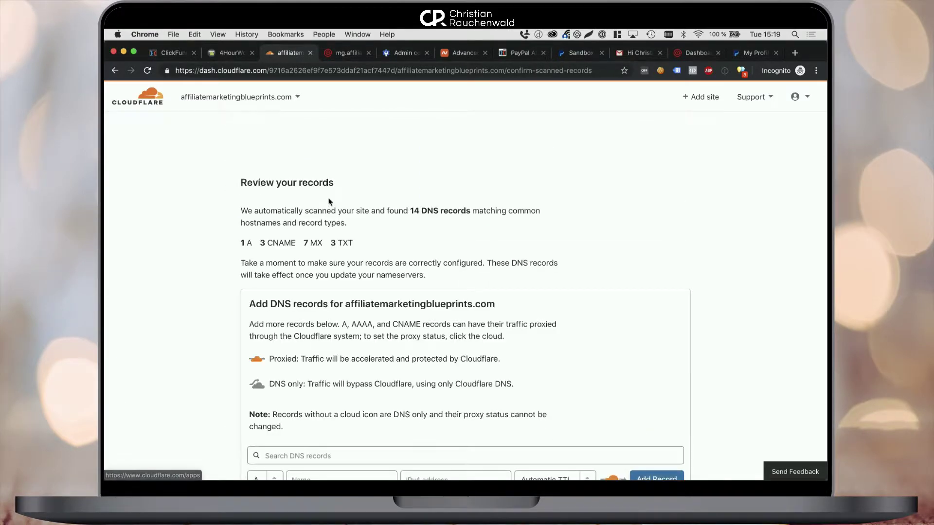
pyautogui.scroll(-10, 329, 202)
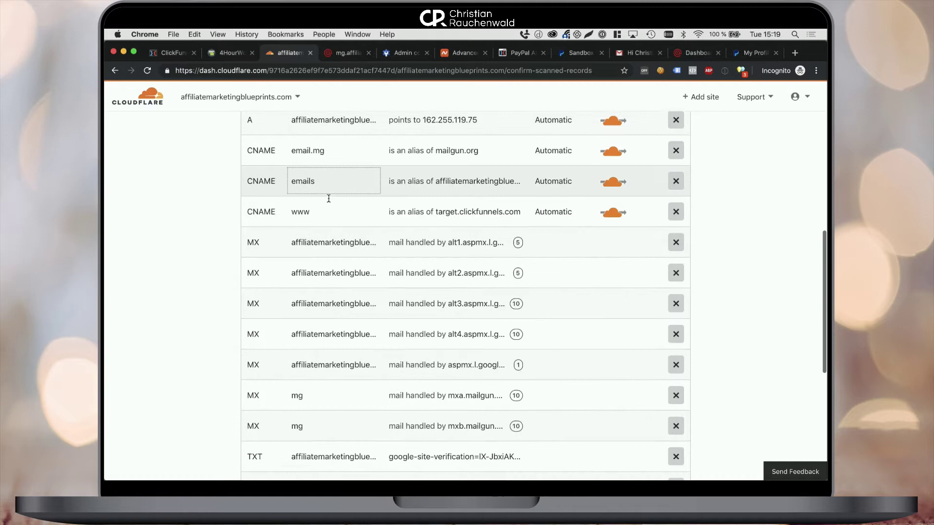
pyautogui.scroll(-1, 328, 199)
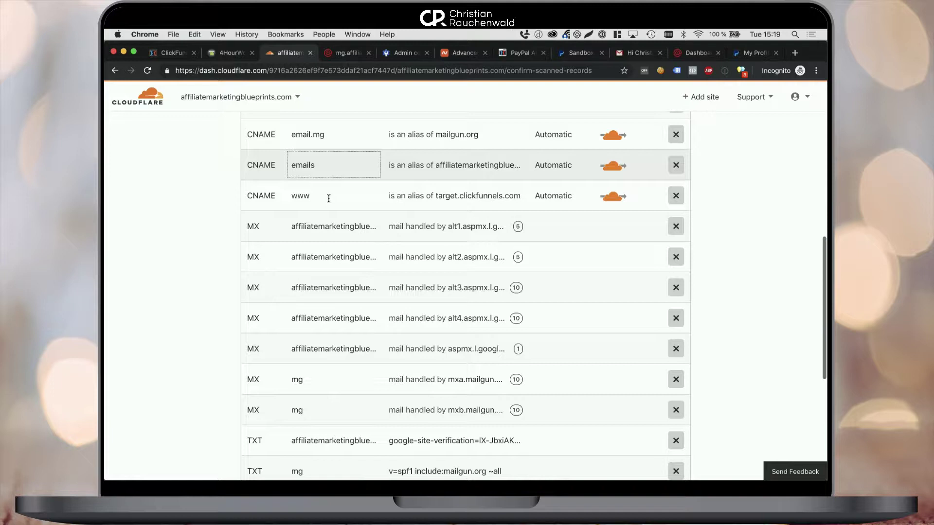
pyautogui.scroll(-5, 329, 198)
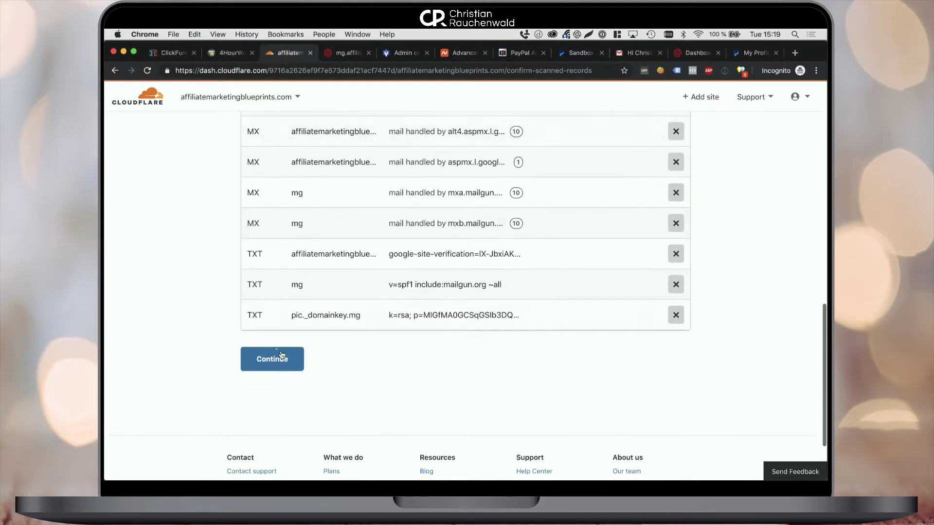
pyautogui.click(274, 359)
# Copy Nameserver 1, becky.ns.cloudflare.com, from Cloudflare's Change your nameservers page
pyautogui.scroll(-4, 425, 337)
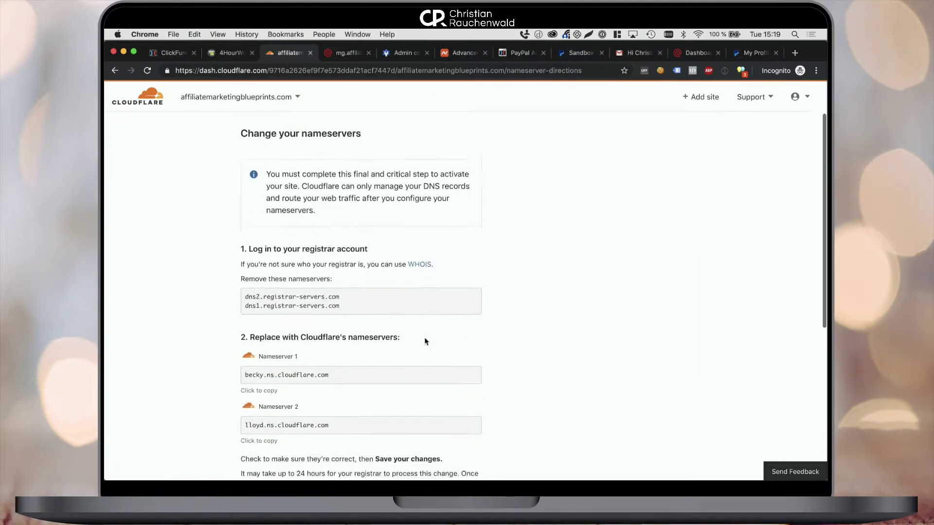
pyautogui.click(335, 248)
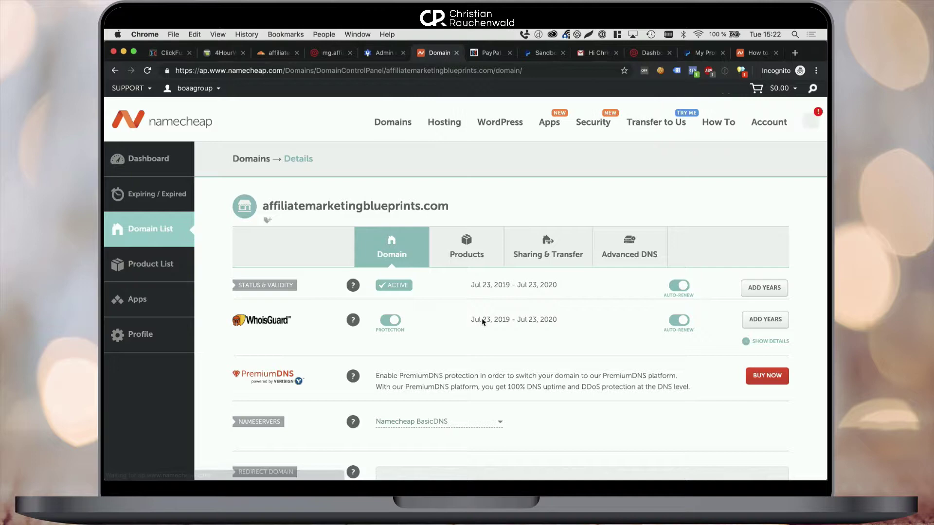
# Switch the Namecheap domain to Custom DNS and paste becky.ns.cloudflare.com as the first nameserver
pyautogui.scroll(-5, 483, 322)
pyautogui.click(458, 276)
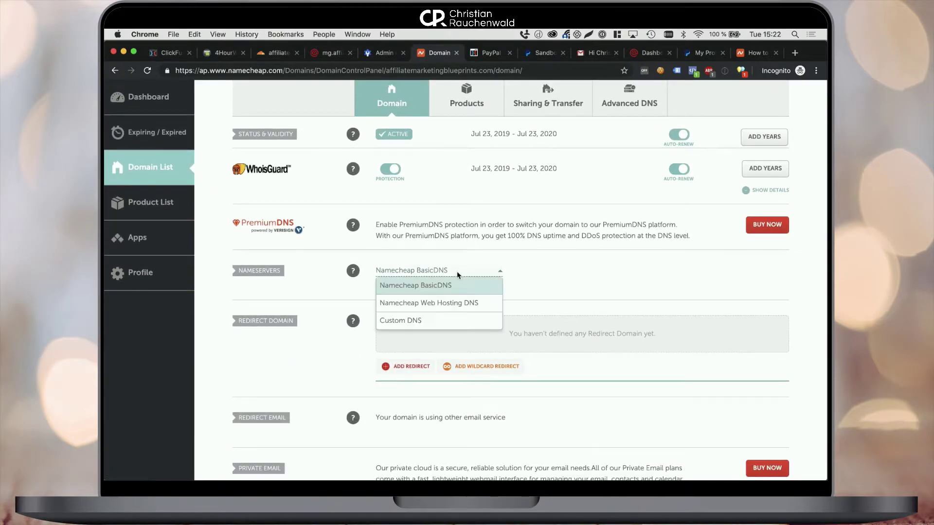
pyautogui.click(438, 318)
pyautogui.click(443, 299)
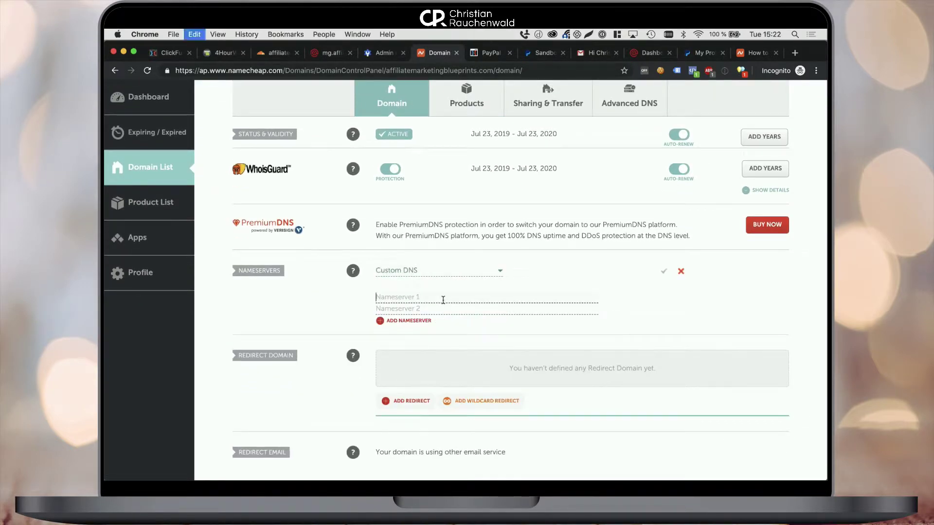
pyautogui.press('super+v')
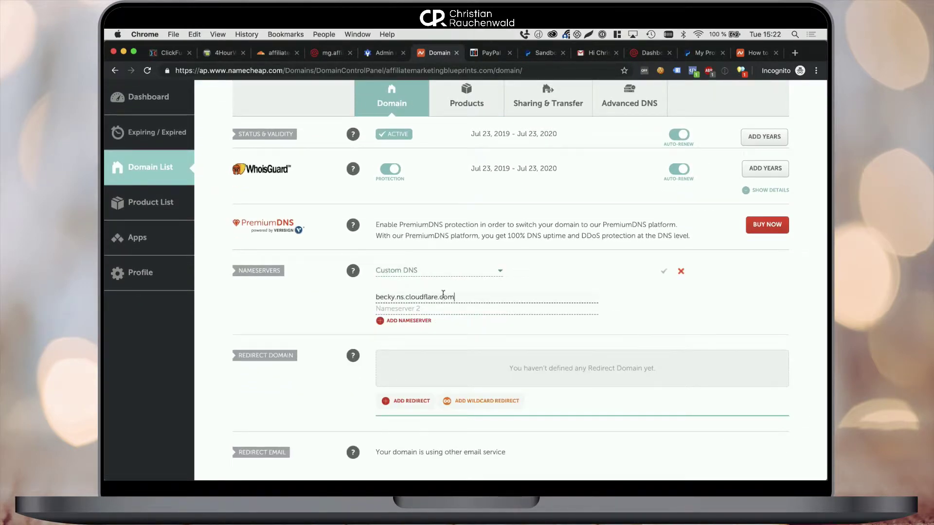
# Copy lloyd.ns.cloudflare.com from Cloudflare, paste it as the second nameserver, and save the change
pyautogui.click(277, 54)
pyautogui.moveTo(330, 293); pyautogui.dragTo(276, 296)
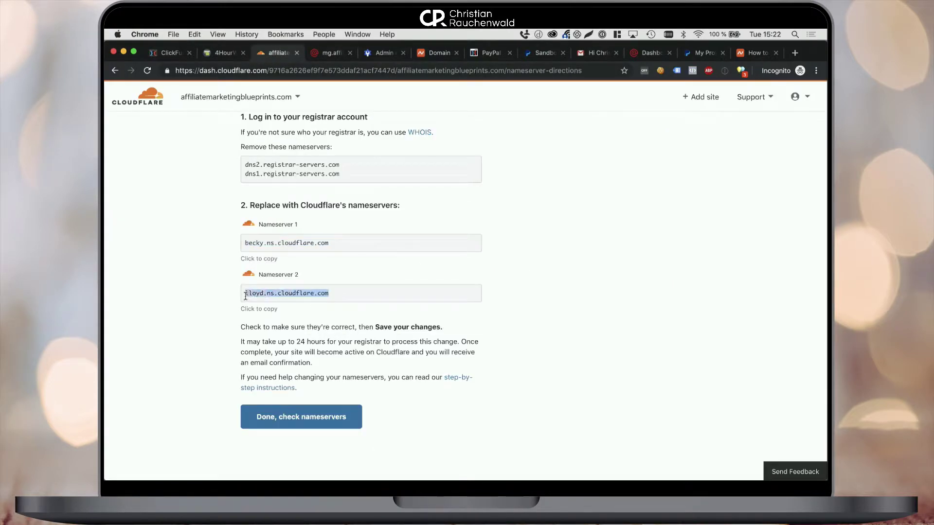
pyautogui.click(434, 53)
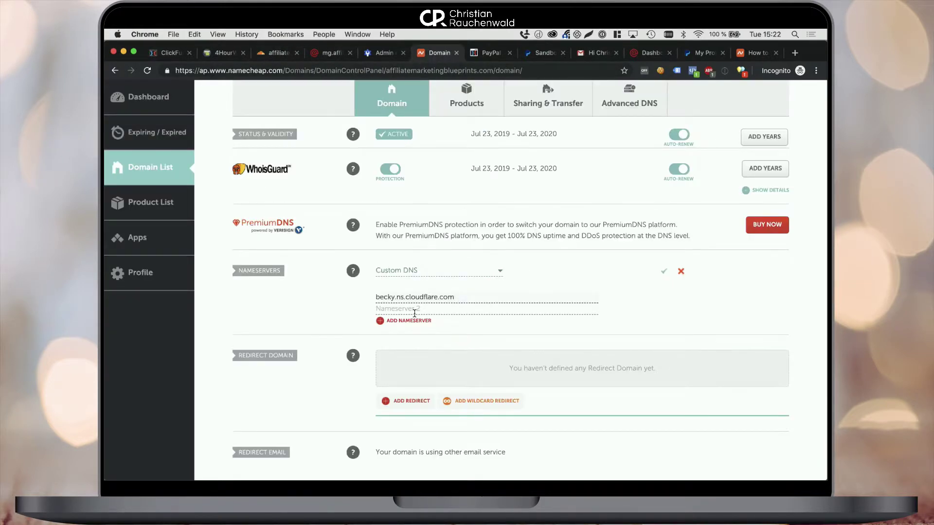
pyautogui.press('super+v')
pyautogui.click(664, 272)
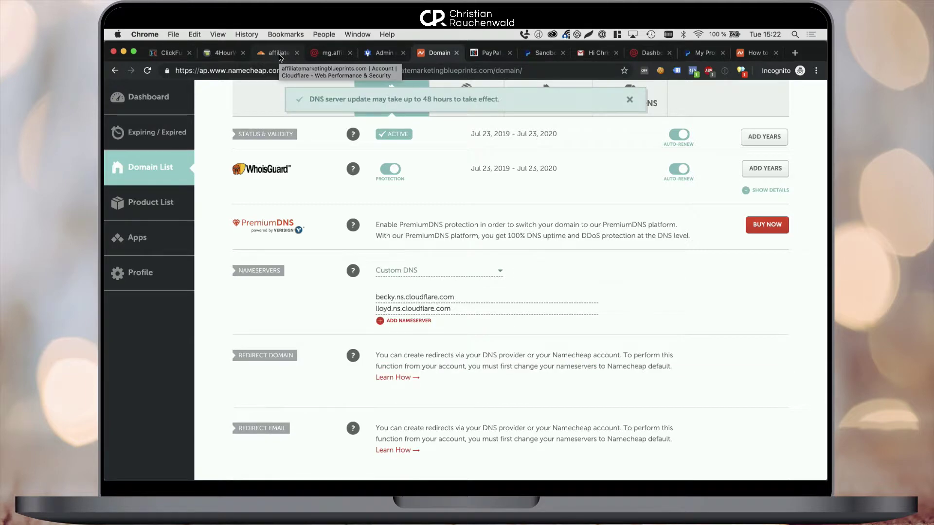
pyautogui.click(280, 54)
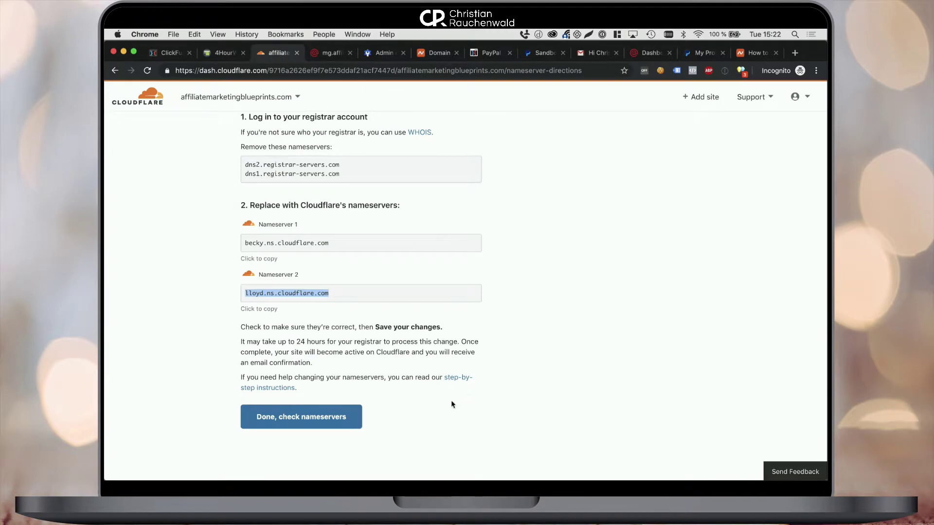
# Mark the nameservers as changed and request a re-check now
pyautogui.click(320, 427)
pyautogui.scroll(-10, 413, 240)
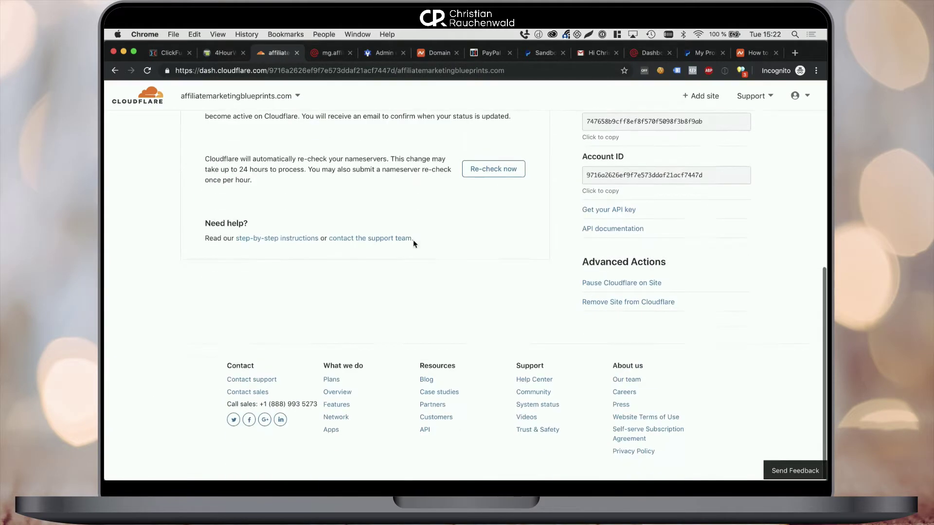
pyautogui.click(494, 171)
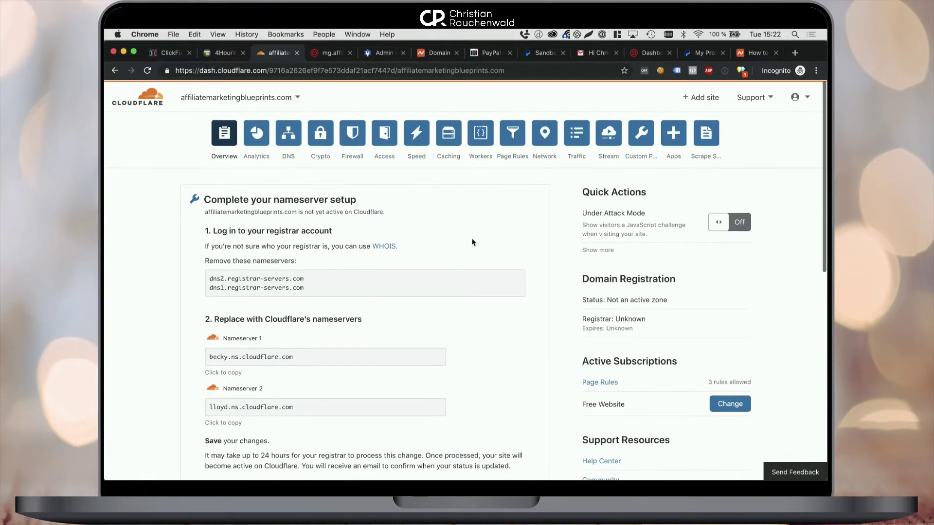
# In Speed settings, enable Auto Minify for JavaScript and CSS, also clicking the HTML option
pyautogui.click(417, 140)
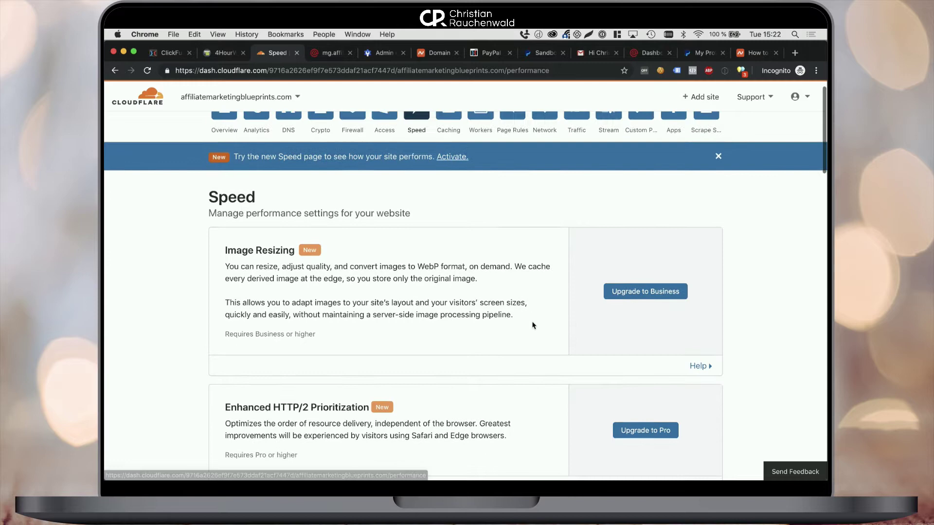
pyautogui.scroll(-10, 535, 323)
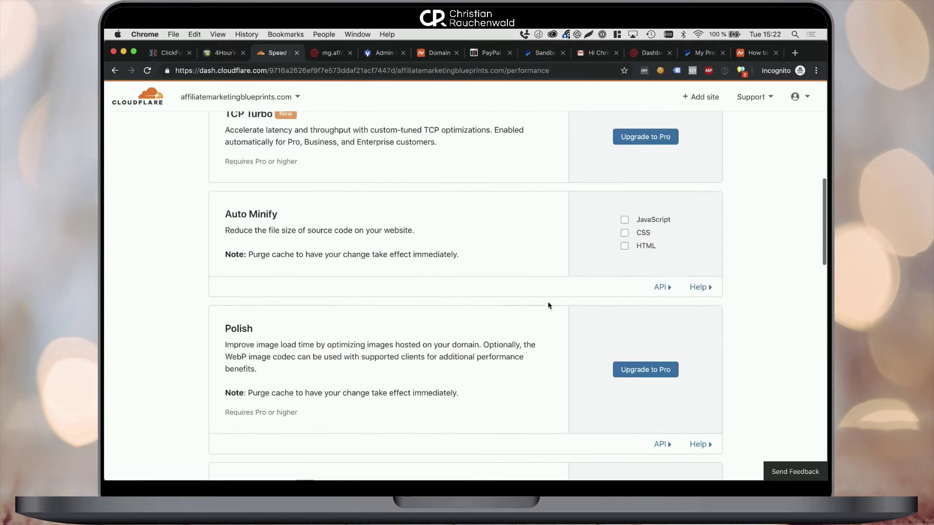
pyautogui.click(624, 220)
pyautogui.click(626, 243)
pyautogui.click(624, 256)
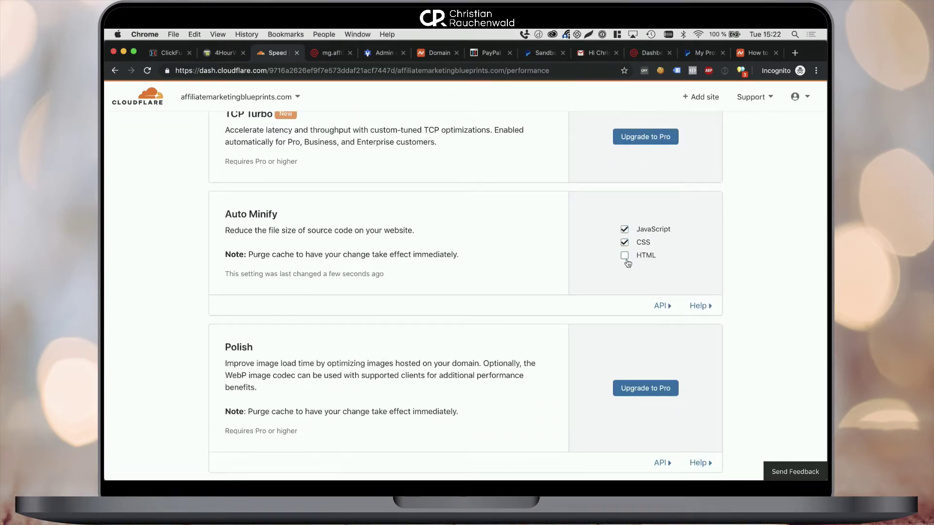
# Turn Rocket Loader on
pyautogui.scroll(-3, 626, 267)
pyautogui.scroll(-7, 625, 267)
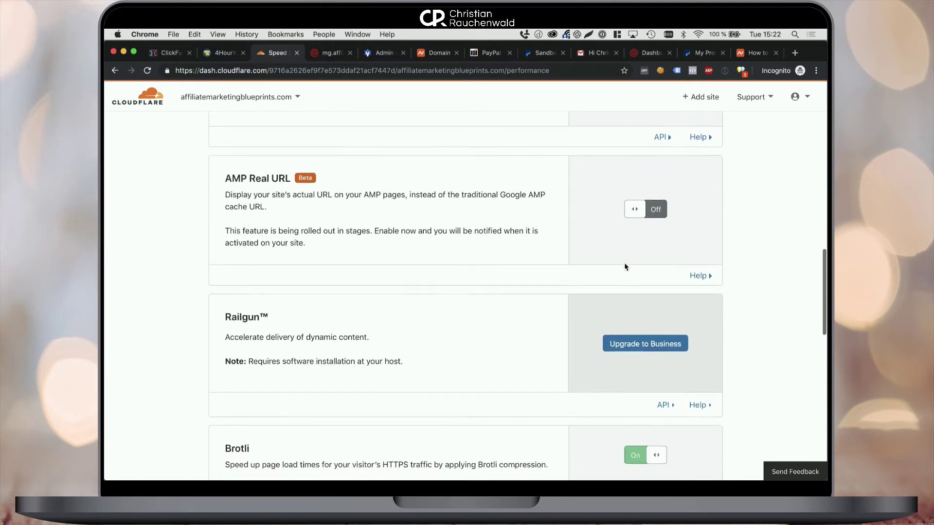
pyautogui.scroll(-5, 626, 266)
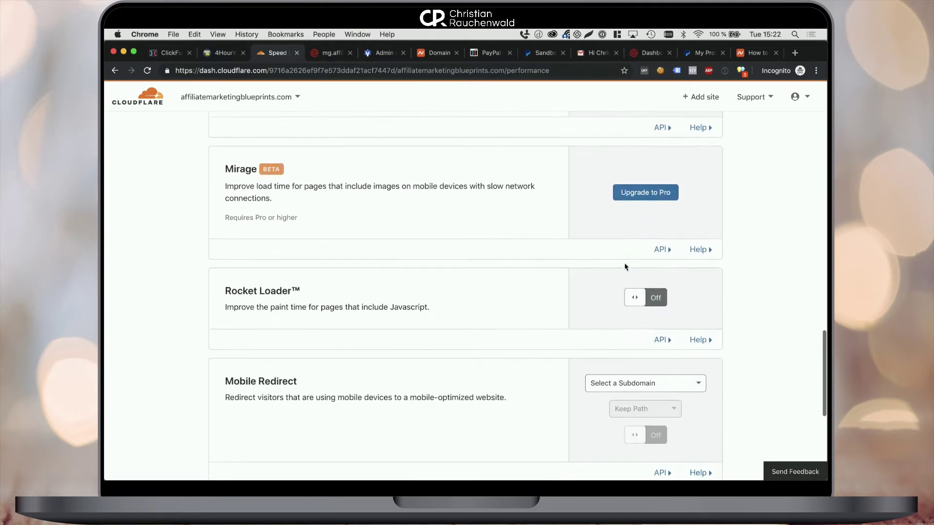
pyautogui.click(654, 300)
pyautogui.scroll(-5, 594, 307)
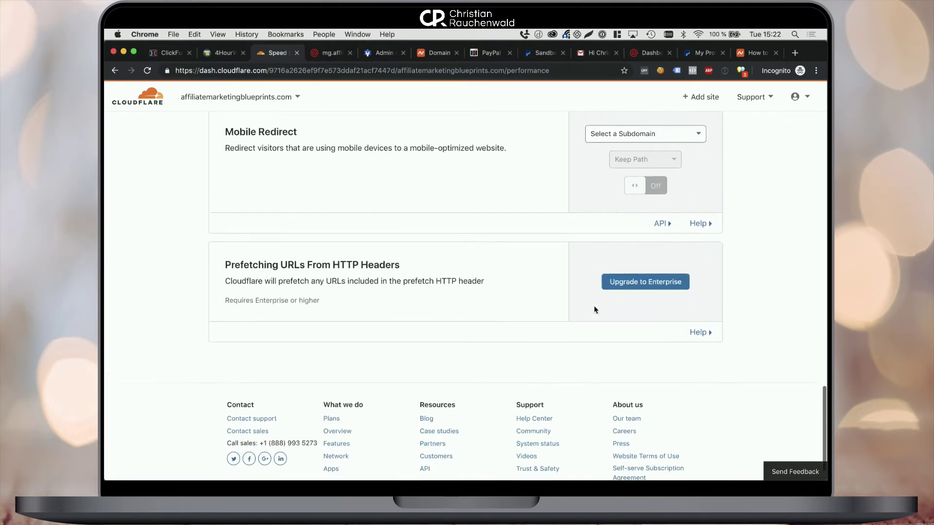
pyautogui.scroll(20, 594, 307)
pyautogui.click(225, 140)
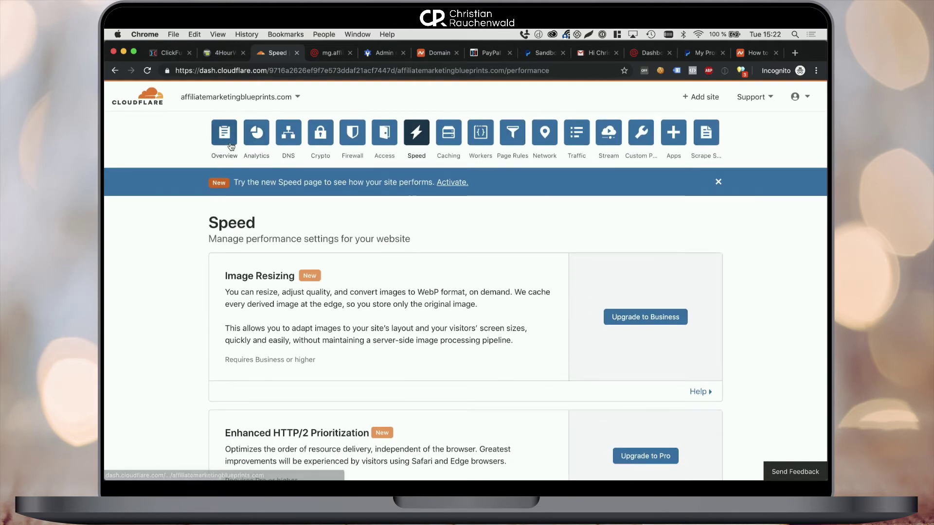
# Reload the site Overview page and request another nameserver re-check
pyautogui.click(339, 70)
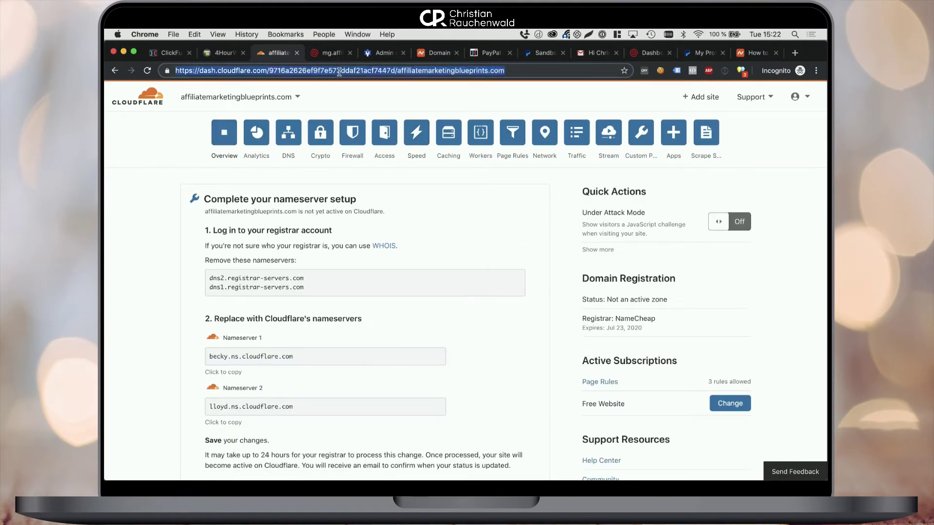
pyautogui.press('Return')
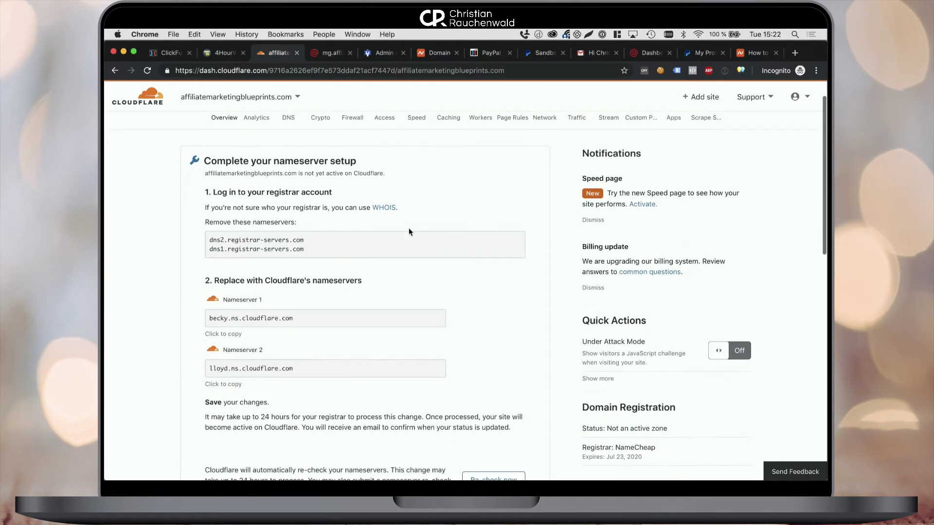
pyautogui.scroll(-6, 409, 232)
pyautogui.scroll(4, 408, 232)
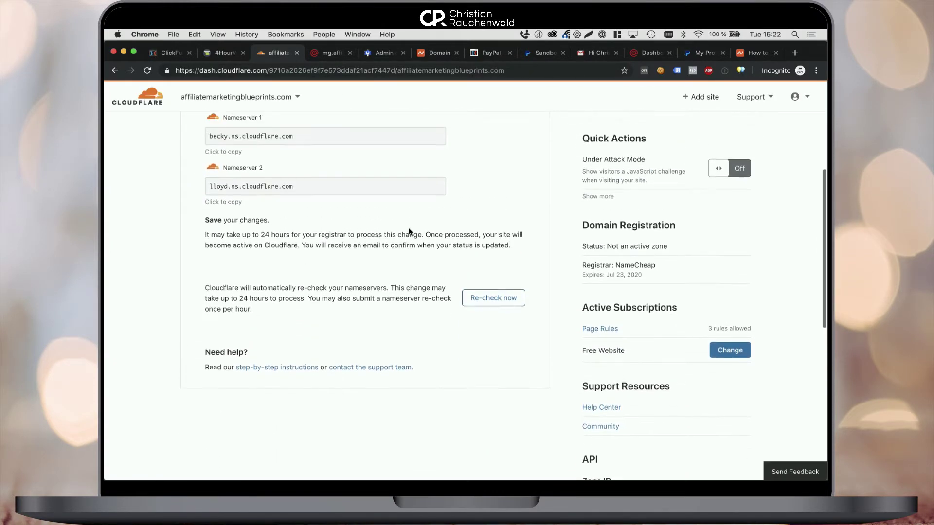
pyautogui.click(499, 353)
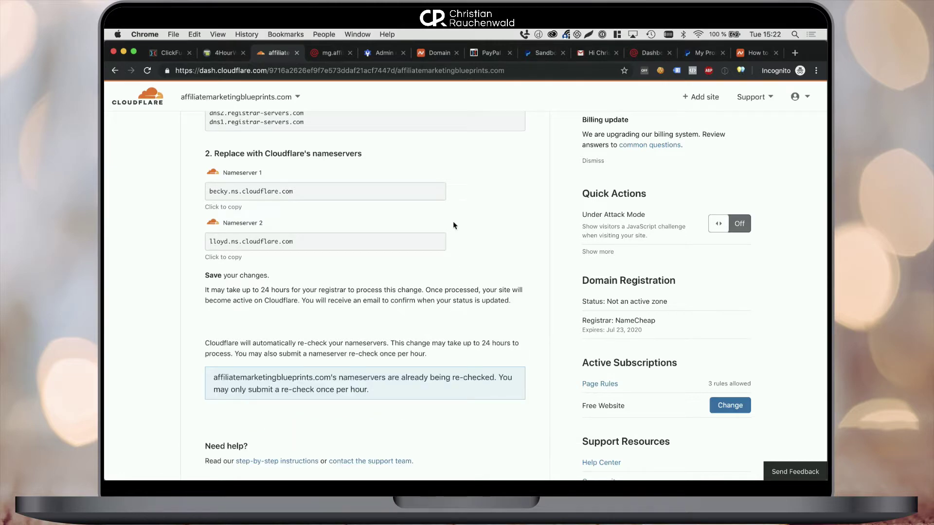
pyautogui.scroll(5, 454, 225)
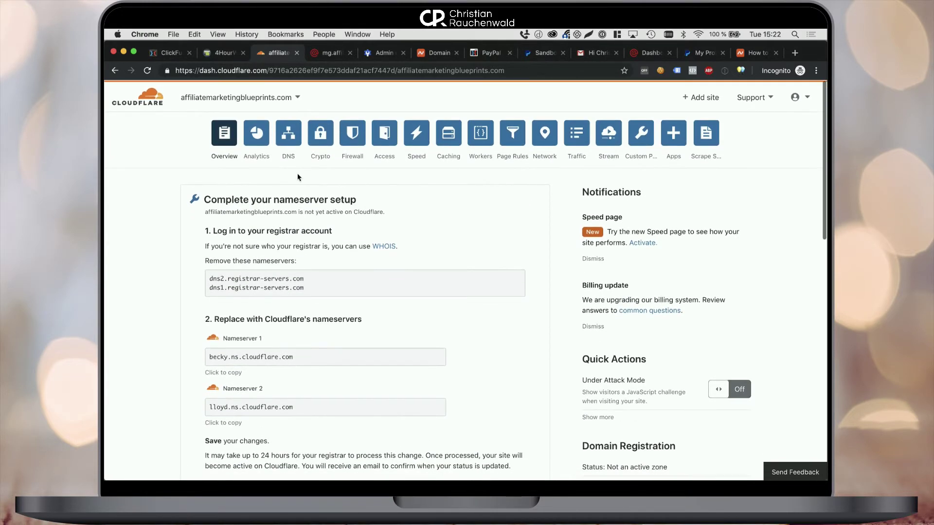
pyautogui.click(254, 96)
pyautogui.click(255, 97)
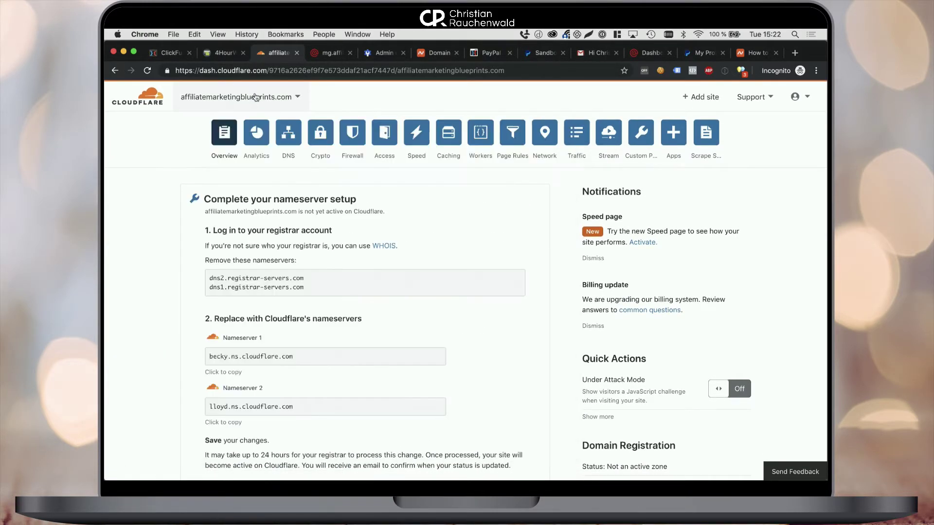